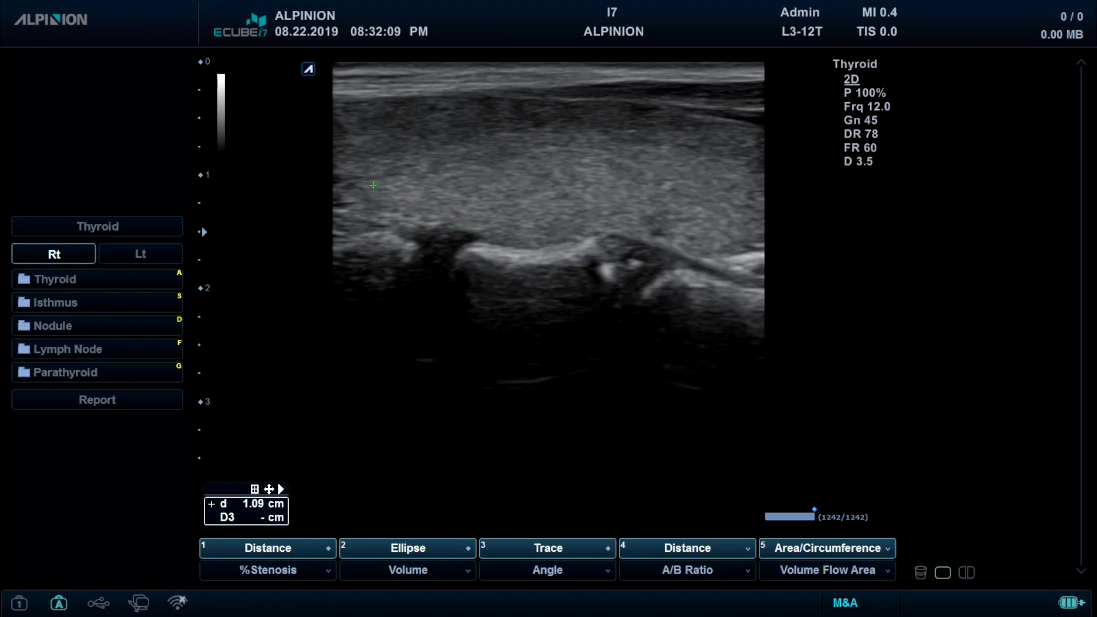
# - Measure a horizontal distance across the full width of the longitudinal thyroid image
pyautogui.click(341, 173)
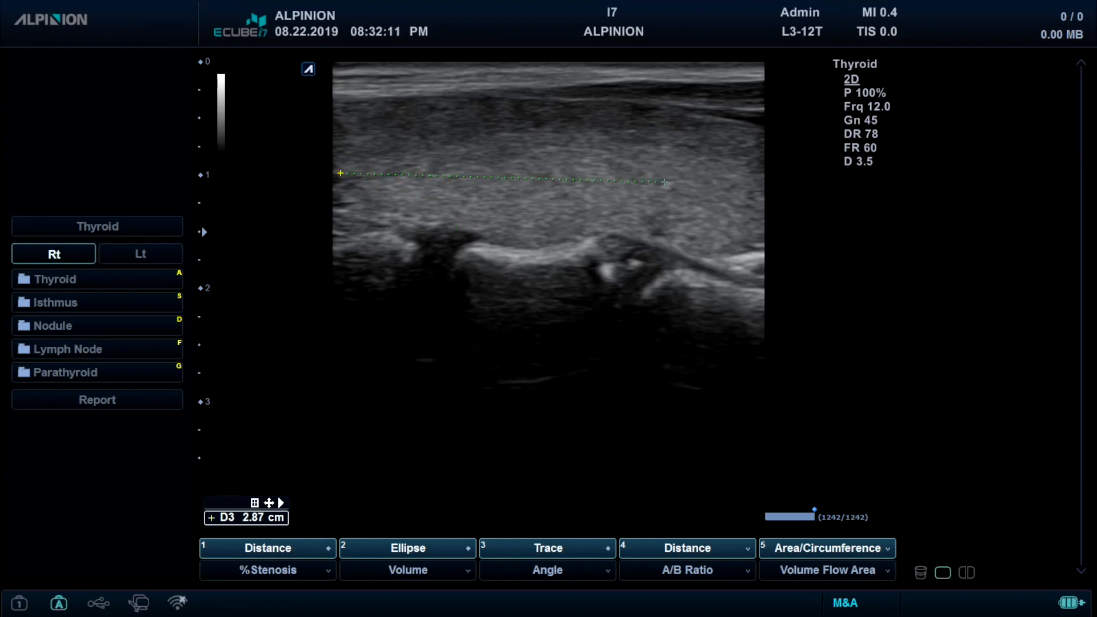
pyautogui.click(766, 190)
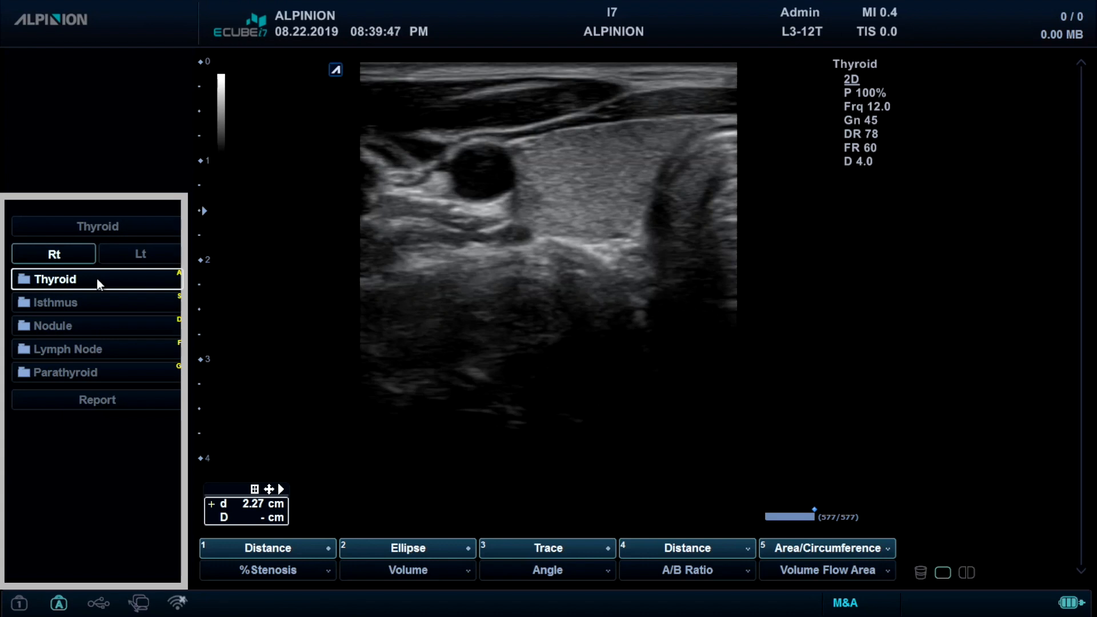
# - Measure the left Thyroid AP distance from the anterior to the posterior border of the lobe
pyautogui.click(116, 258)
pyautogui.click(115, 278)
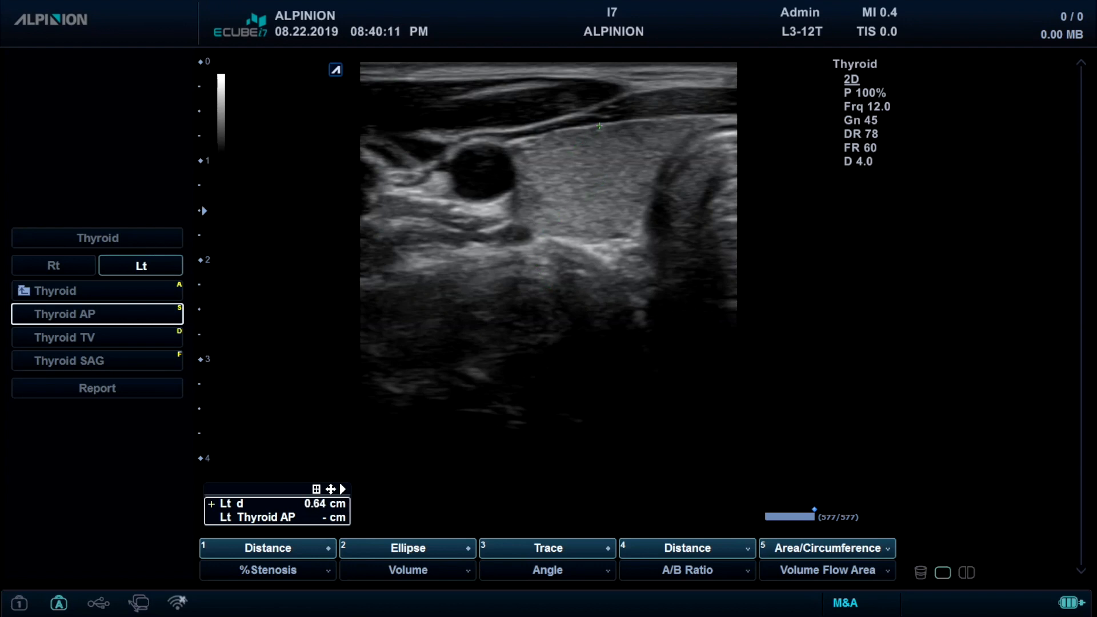
pyautogui.click(606, 123)
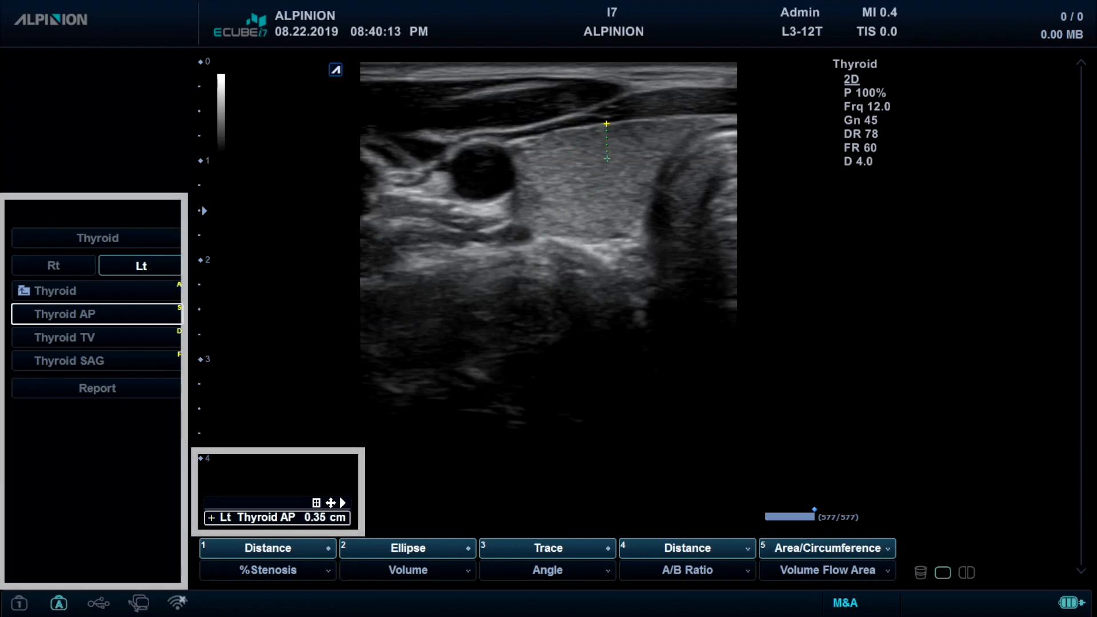
pyautogui.click(623, 240)
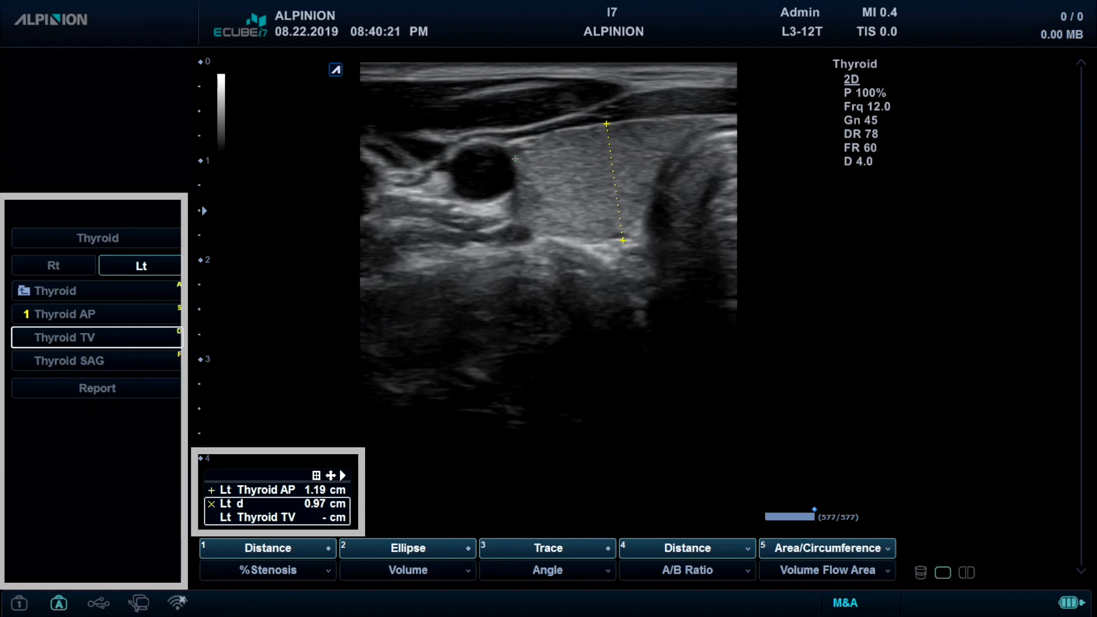
# - Measure the left Thyroid TV distance across the lobe's width and store the image
pyautogui.click(515, 158)
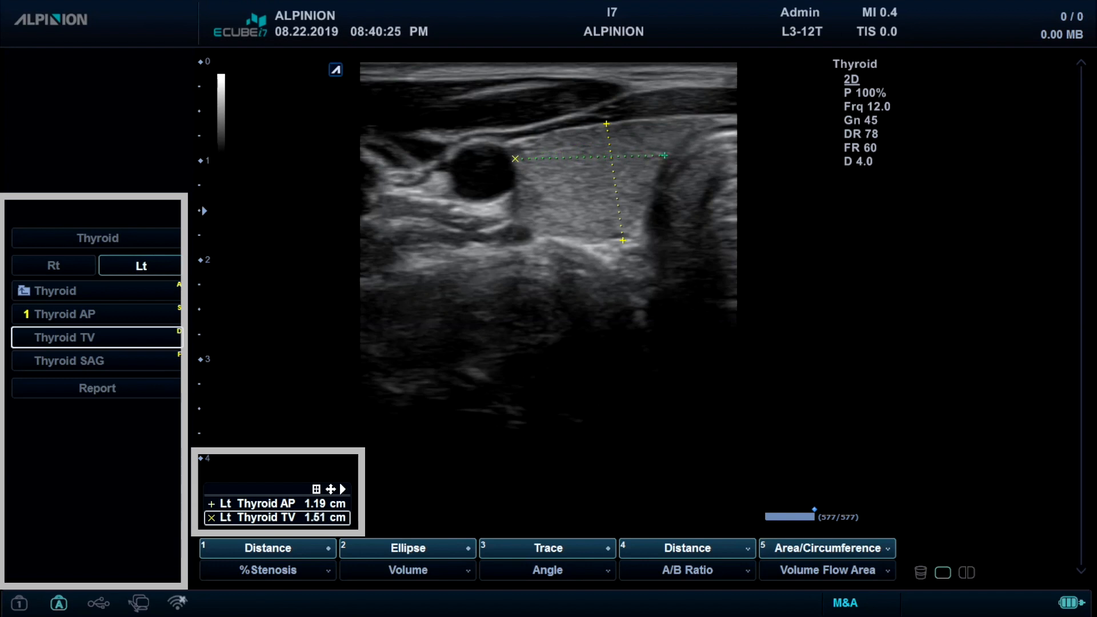
pyautogui.click(664, 155)
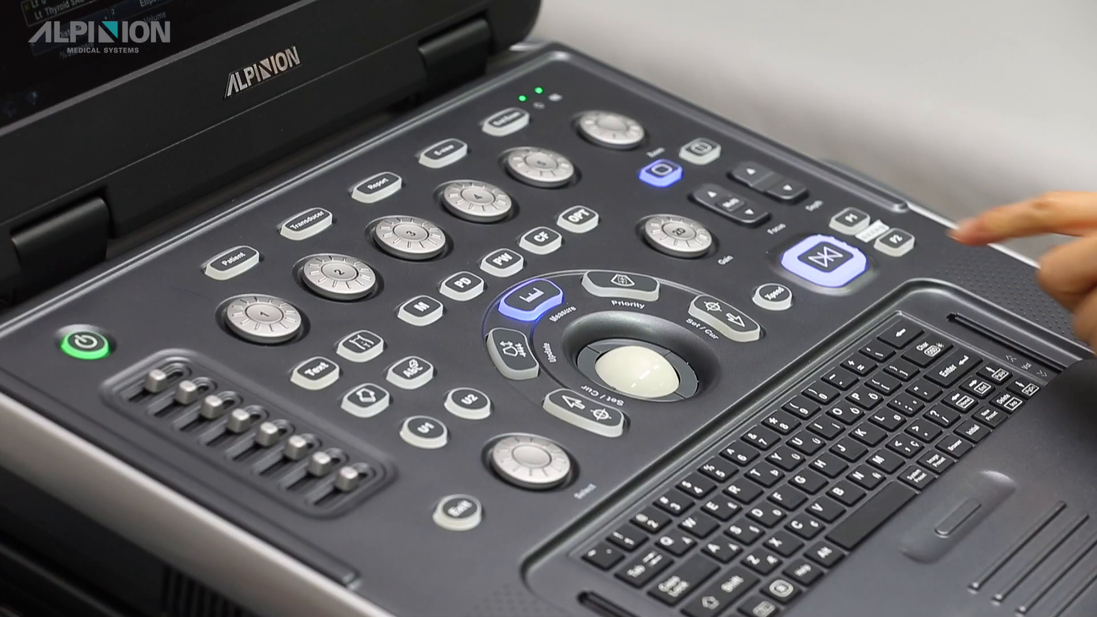
pyautogui.press('Print')
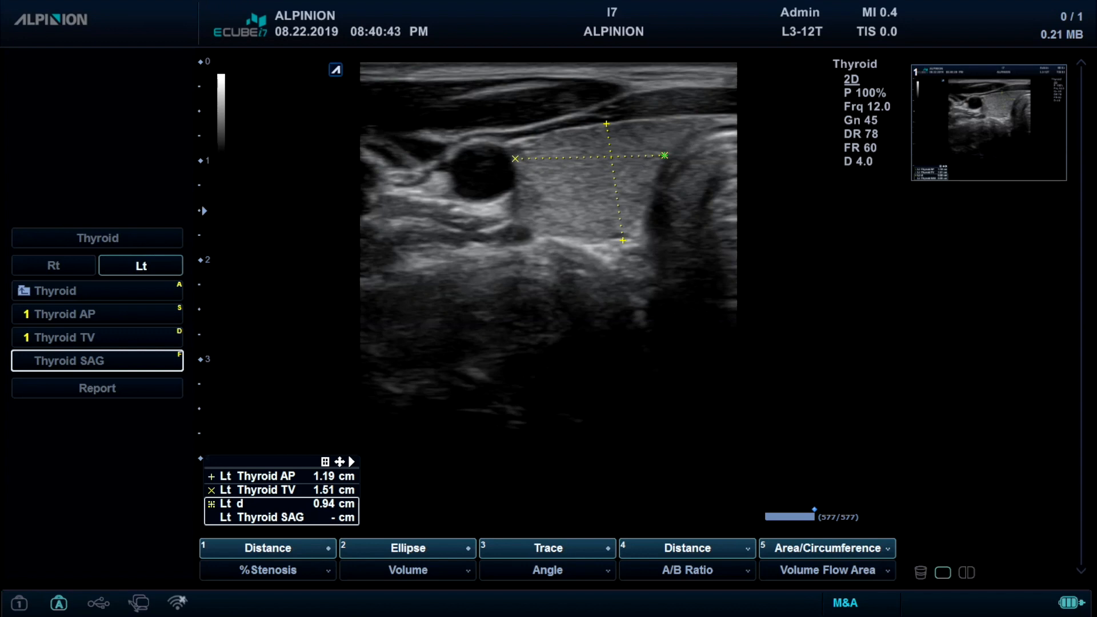
# - Acquire and freeze a longitudinal thyroid image, and measure the left Thyroid SAG length across it
pyautogui.press('space')
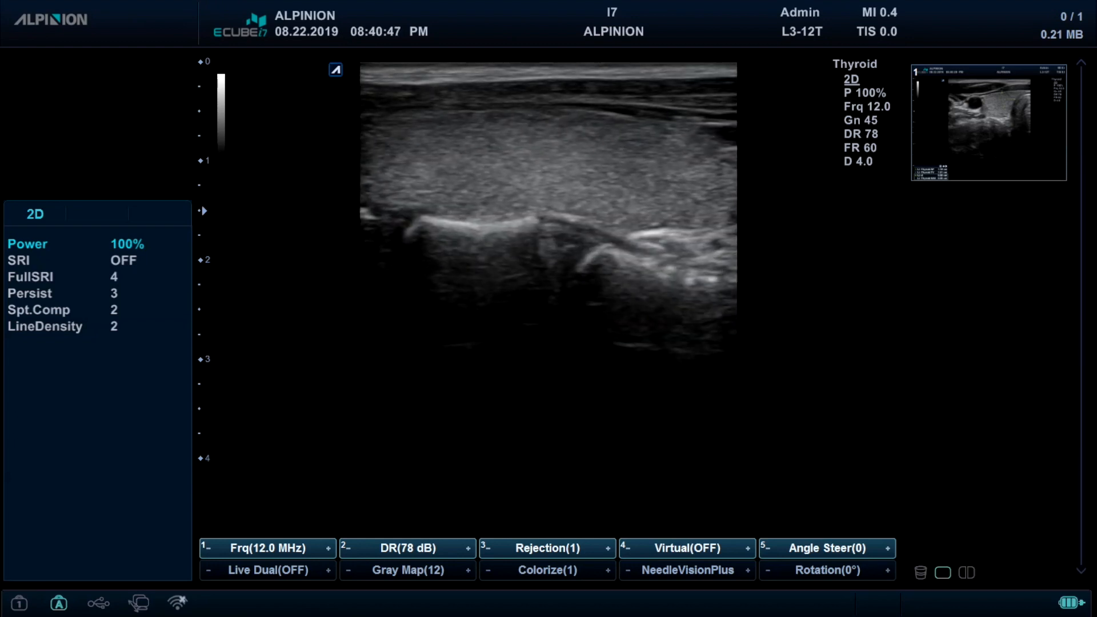
pyautogui.press('space')
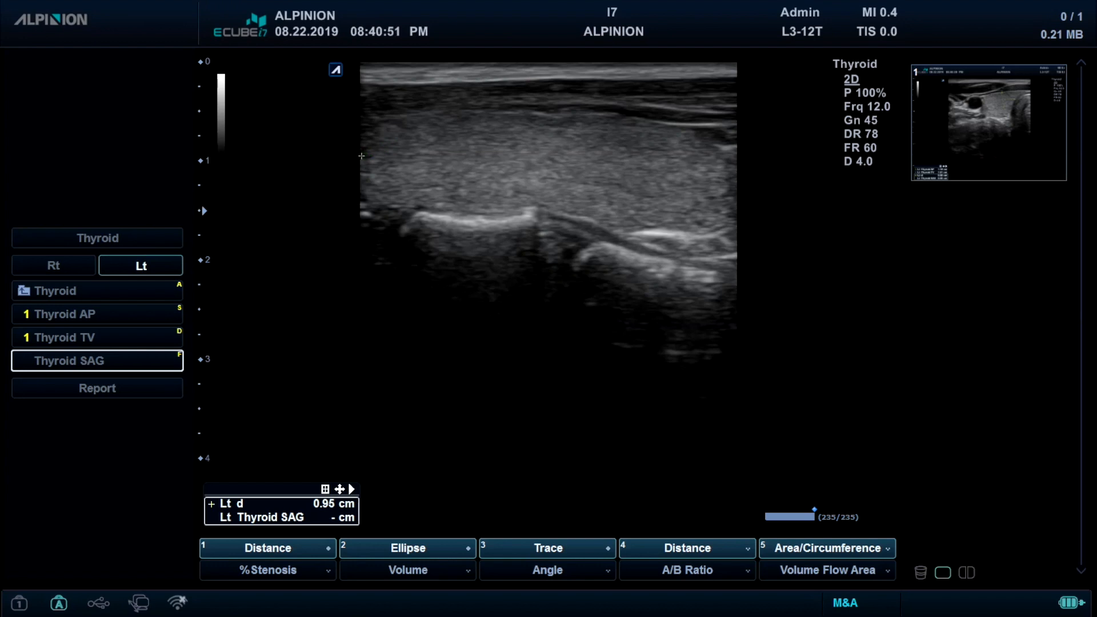
pyautogui.click(361, 156)
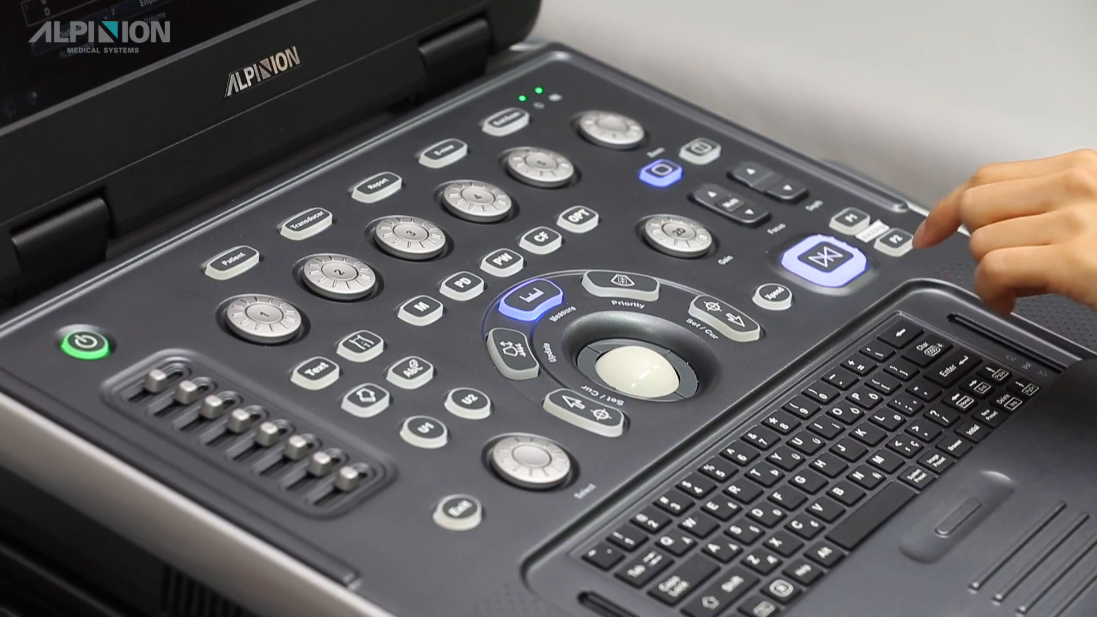
pyautogui.press('Return')
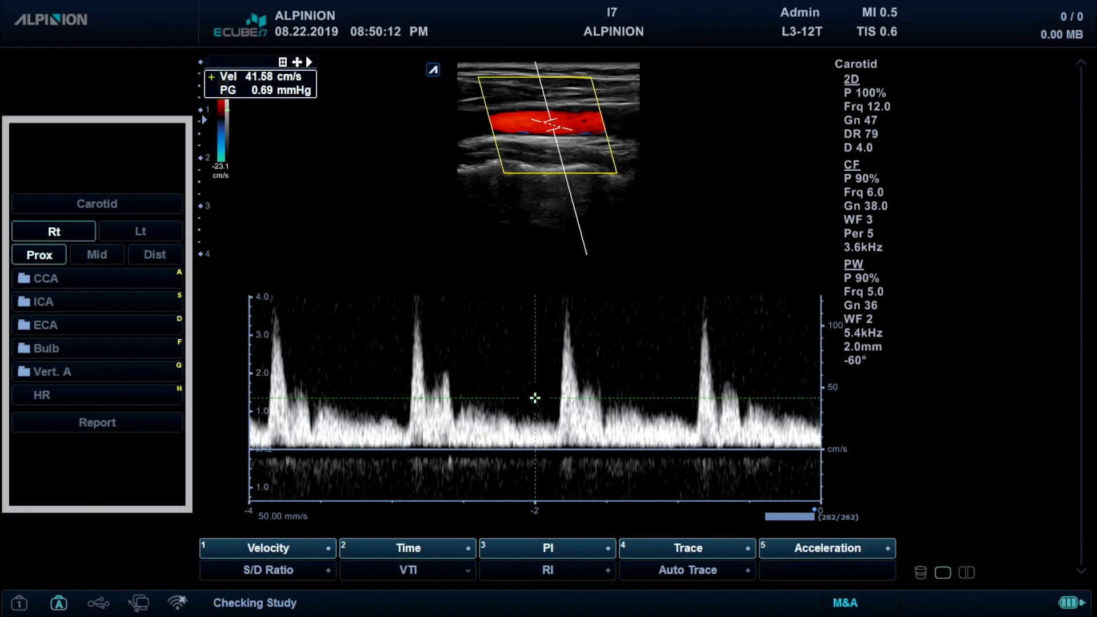
# - Run Auto Trace on the carotid Doppler spectrum for the right distal CCA
pyautogui.click(97, 394)
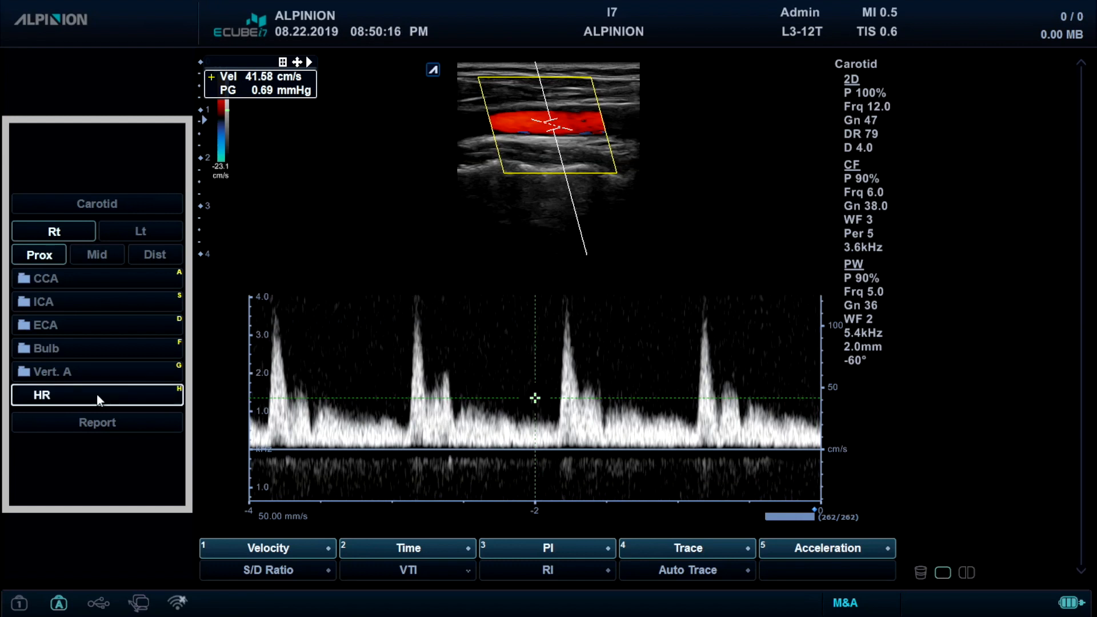
pyautogui.click(132, 252)
pyautogui.click(123, 273)
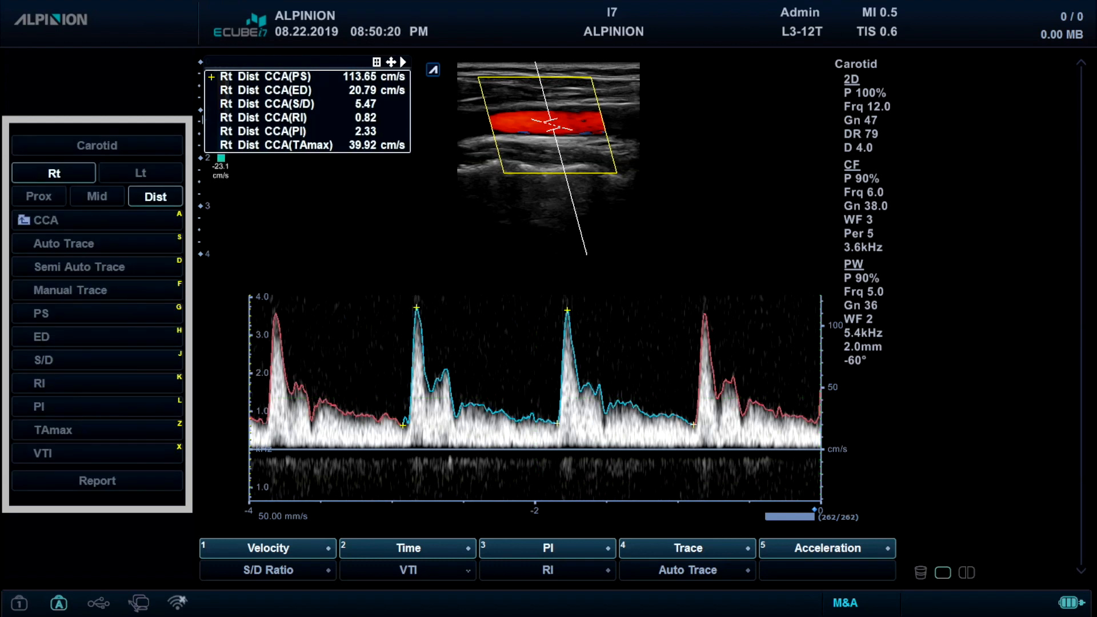
# - Trace the right distal CCA waveform with Semi Auto Trace, from before the second systolic peak to the third peak
pyautogui.press('d')
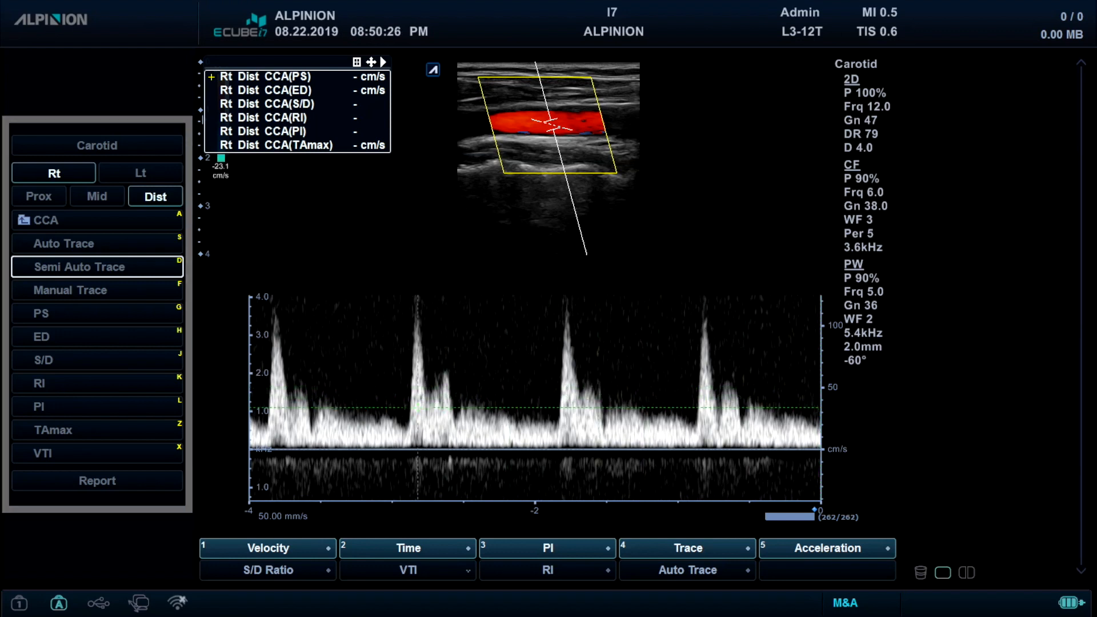
pyautogui.click(374, 405)
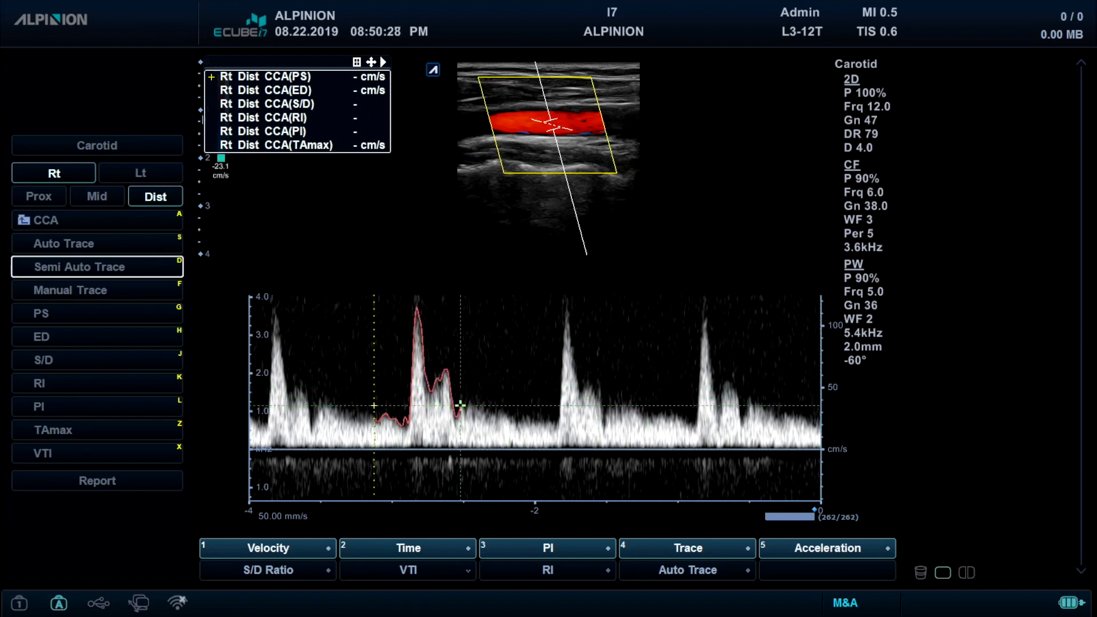
pyautogui.click(570, 406)
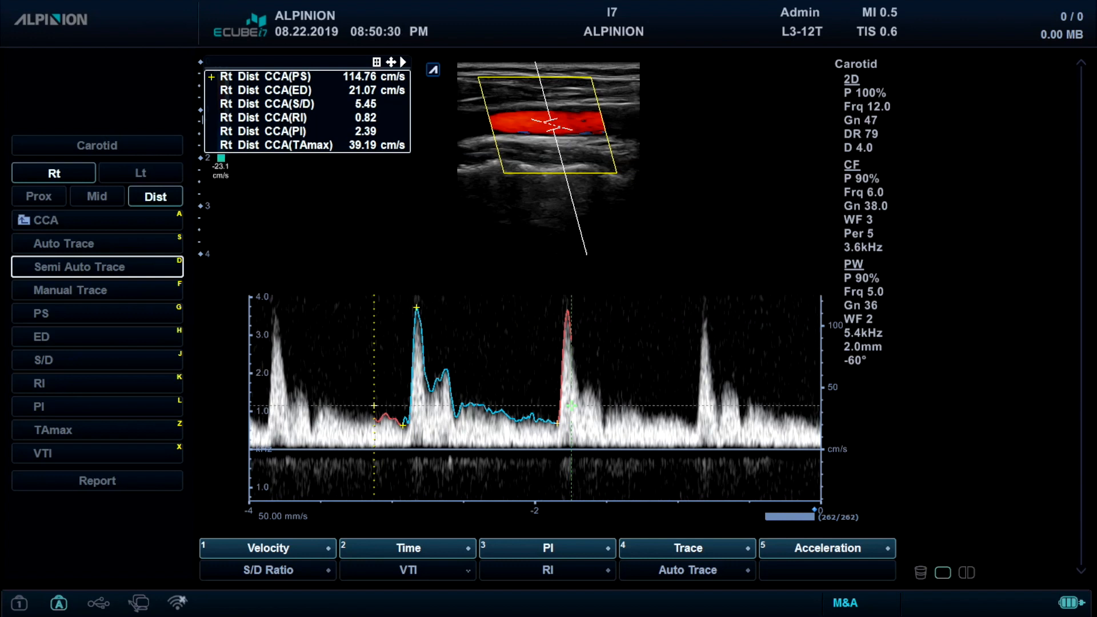
pyautogui.click(571, 406)
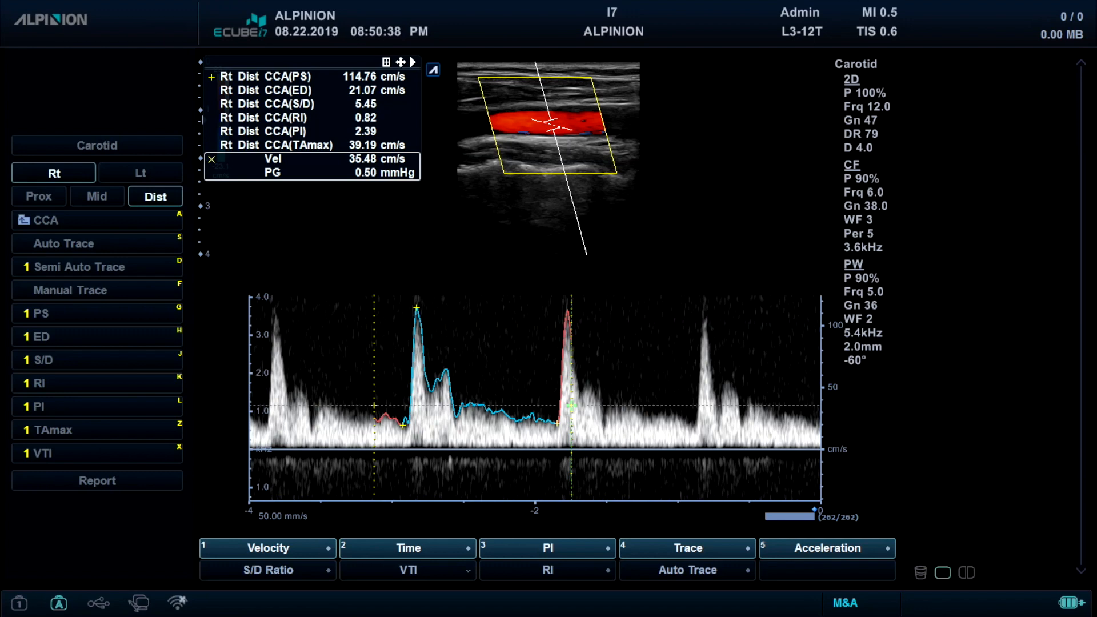
# - Open the annotation text settings and choose the Carotid anatomy library
pyautogui.press('F4')
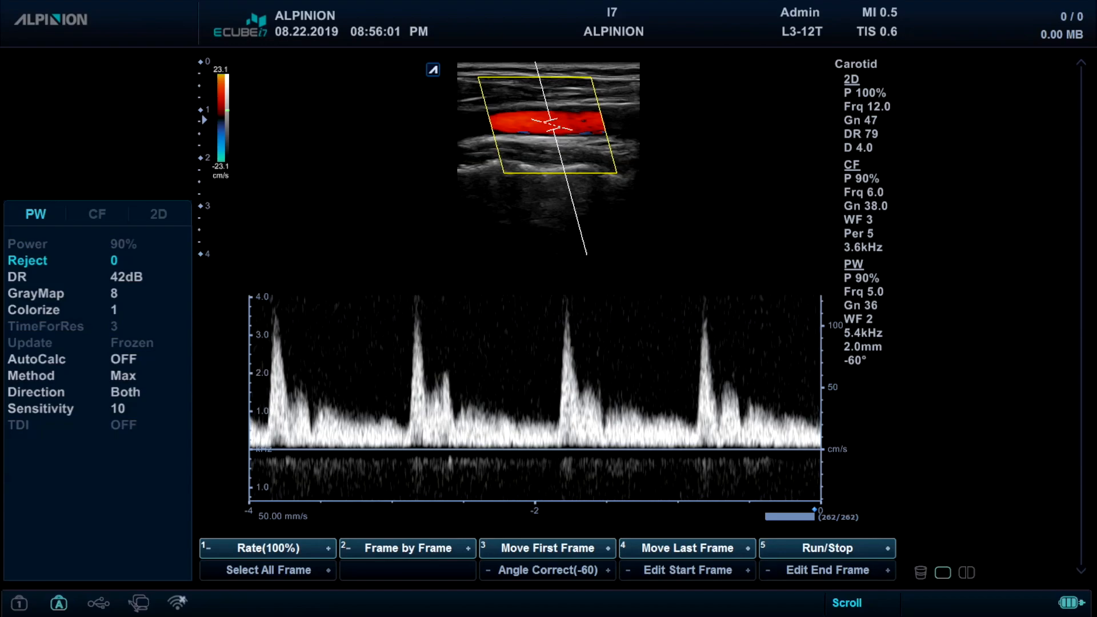
pyautogui.press('F2')
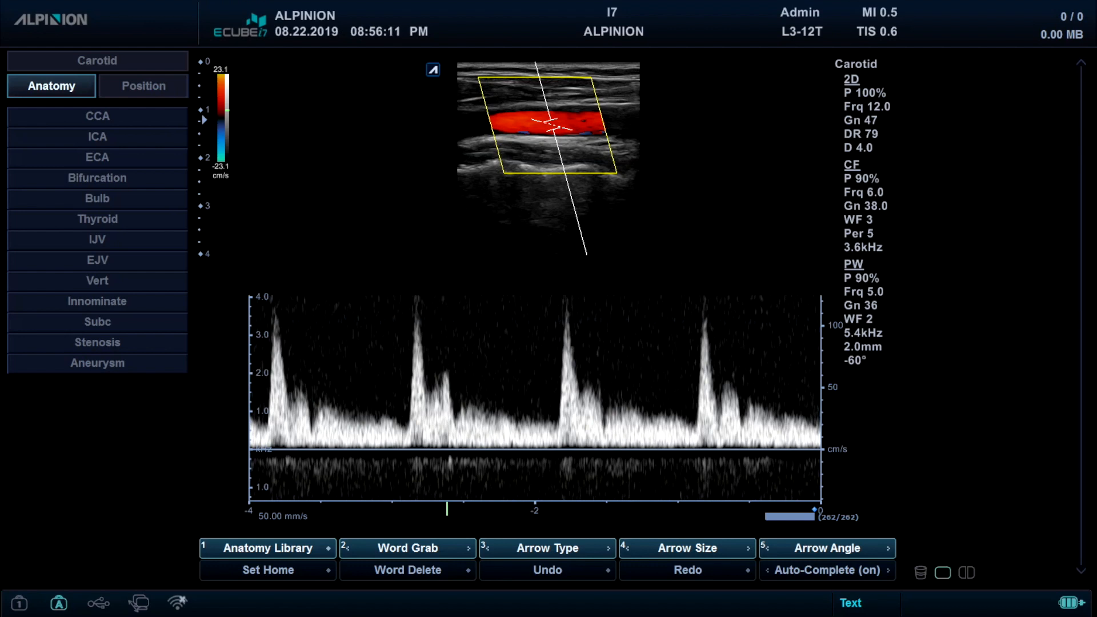
pyautogui.press('Escape')
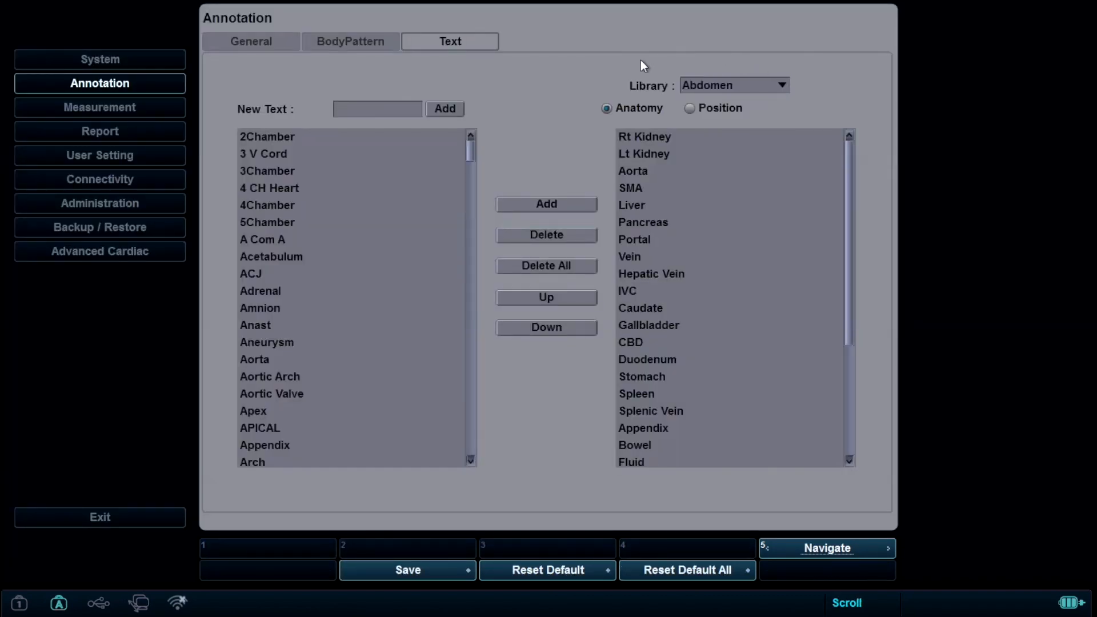
pyautogui.click(718, 83)
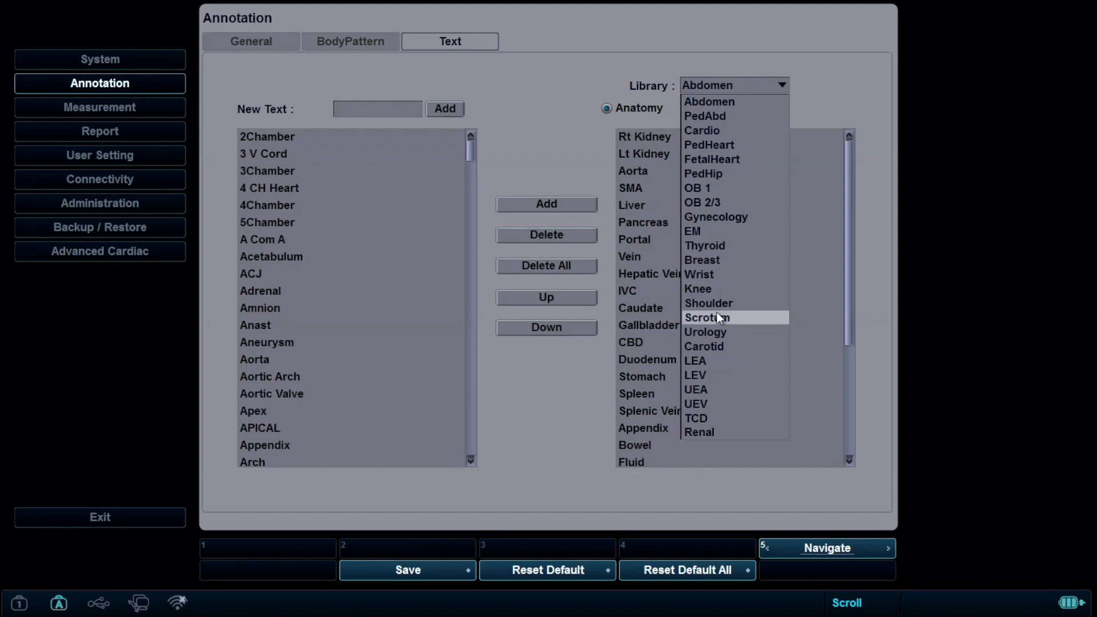
pyautogui.click(718, 346)
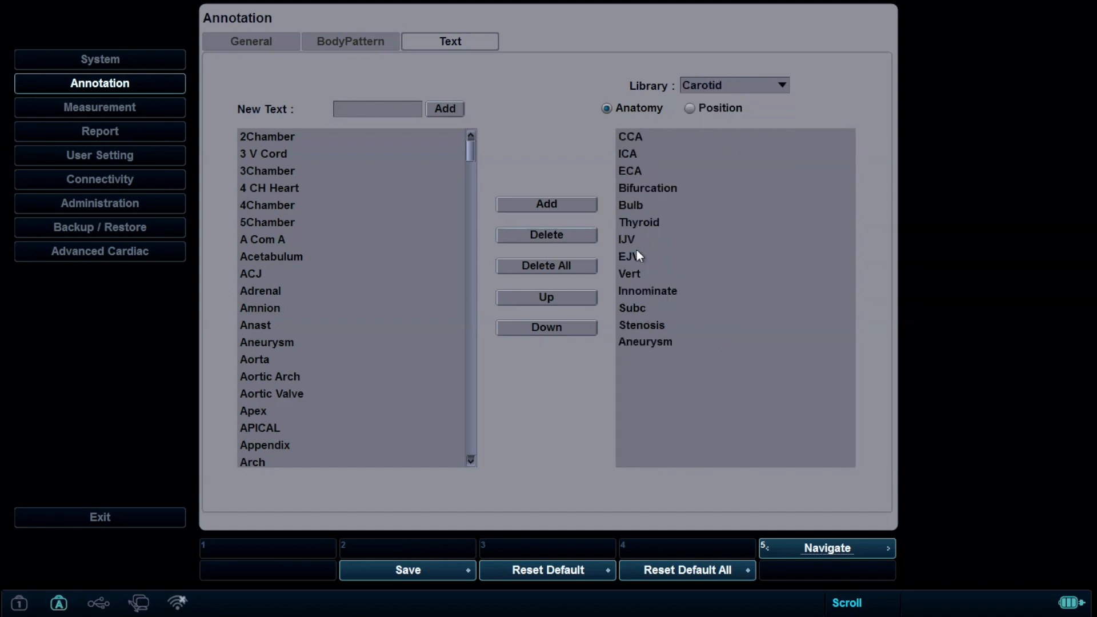
# - Create the new text RT CCA DIST, add it to the Carotid anatomy library and save the settings
pyautogui.write('RT CCA DIST')
pyautogui.click(443, 114)
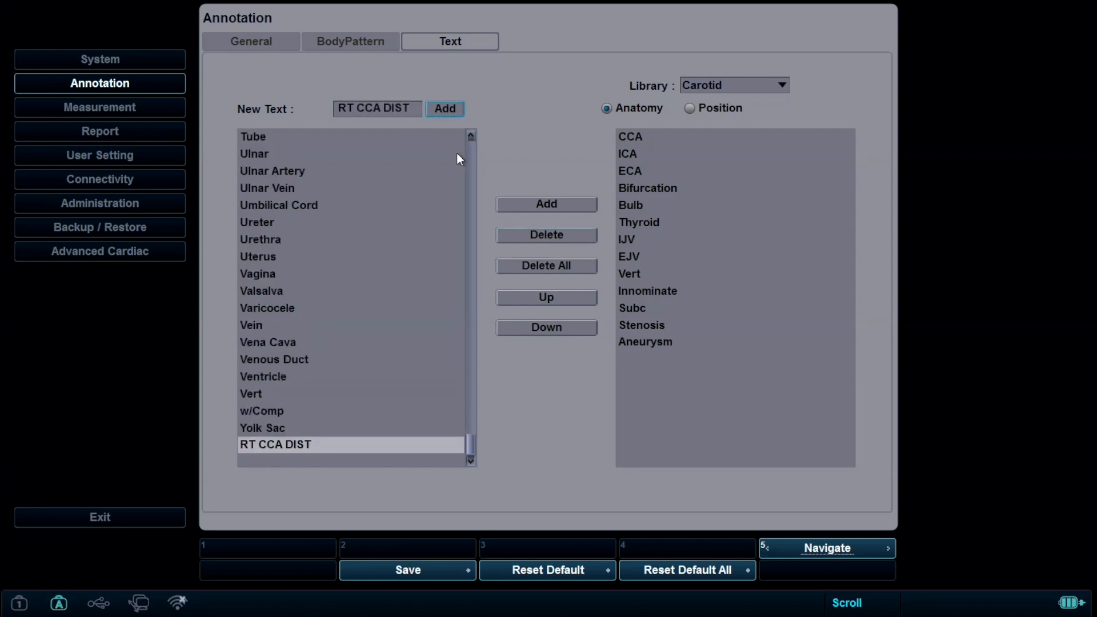
pyautogui.click(542, 203)
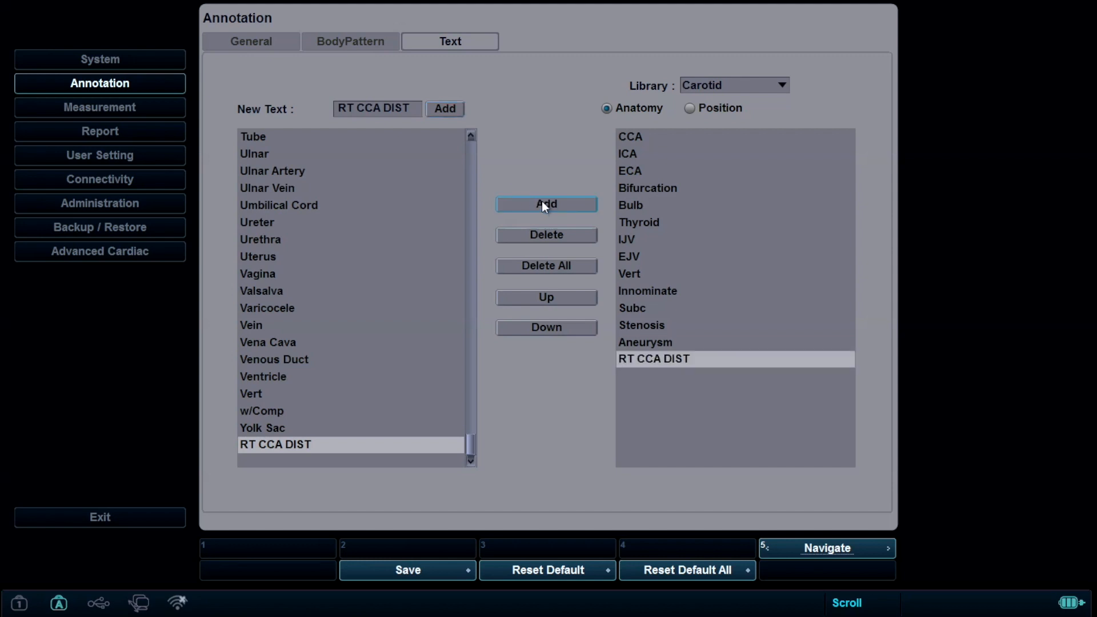
pyautogui.hotkey('ctrl', 's')
pyautogui.click(531, 337)
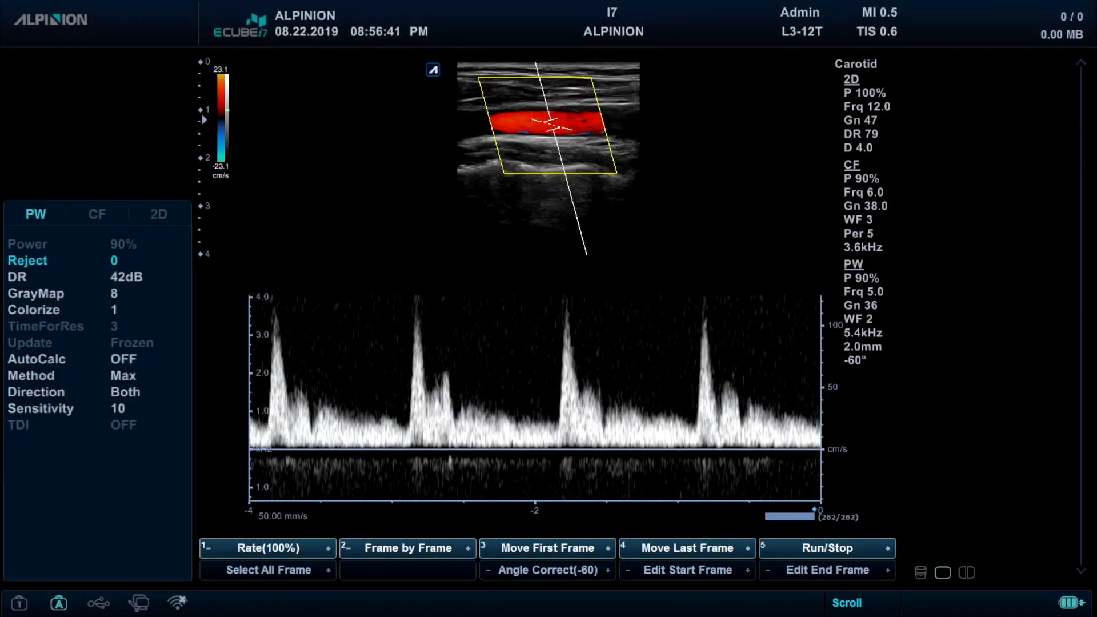
# - Annotate the carotid image with the library text RT CCA DIST and grab its word RT
pyautogui.press('t')
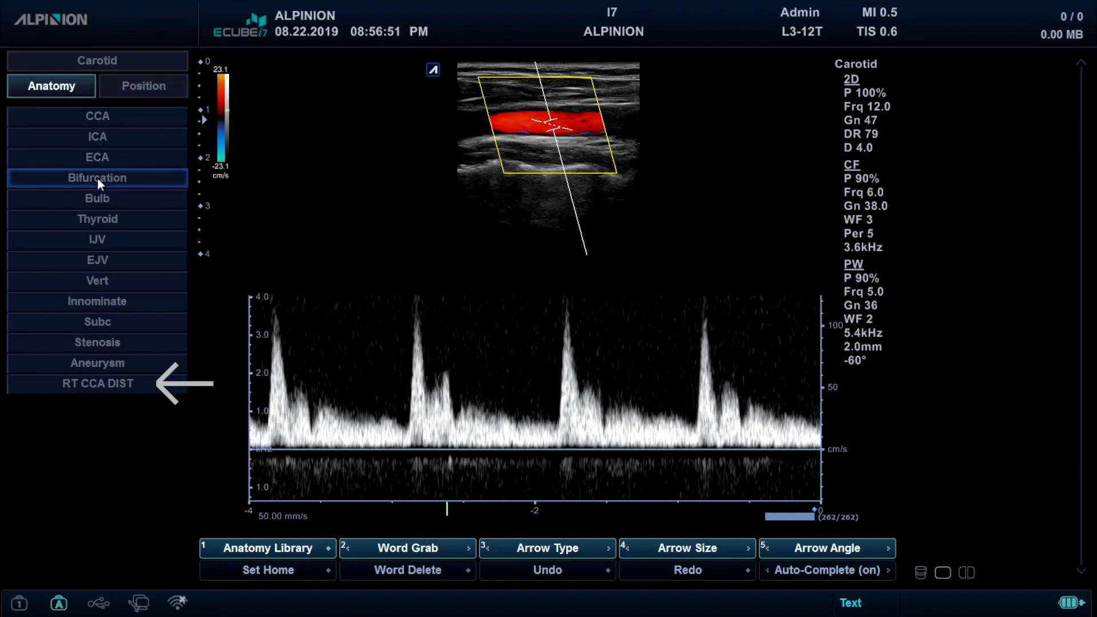
pyautogui.click(97, 382)
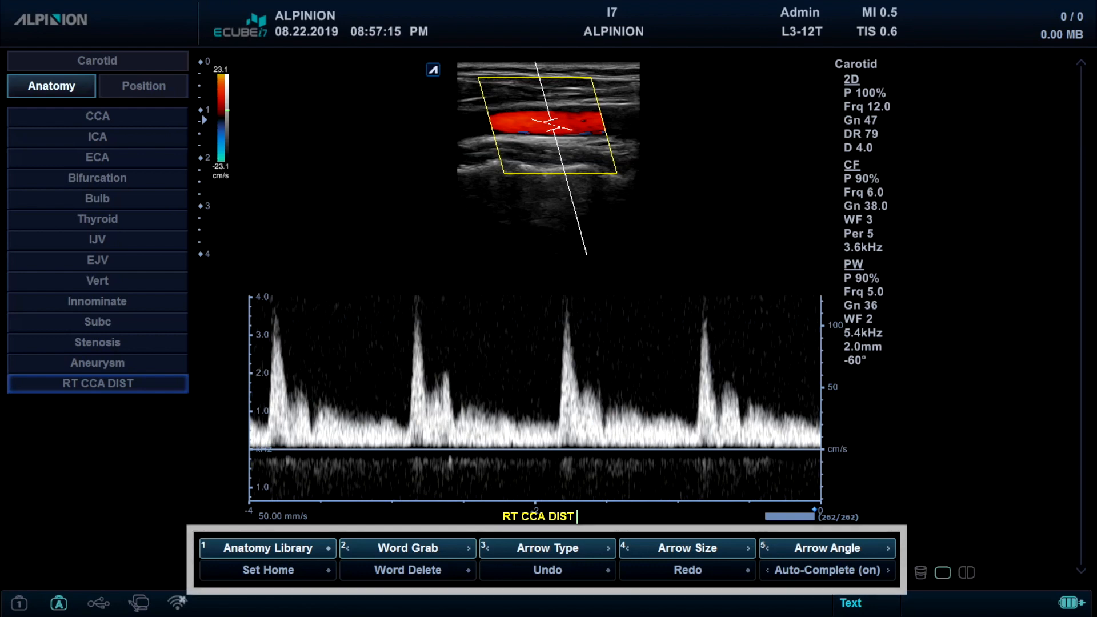
pyautogui.press('Down')
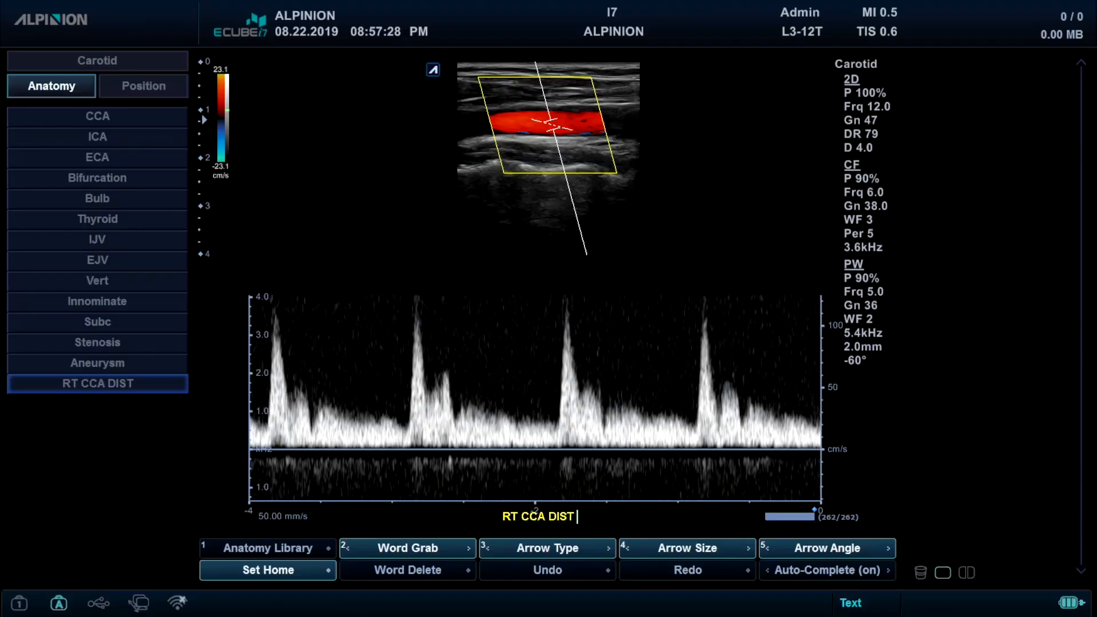
pyautogui.press('Home')
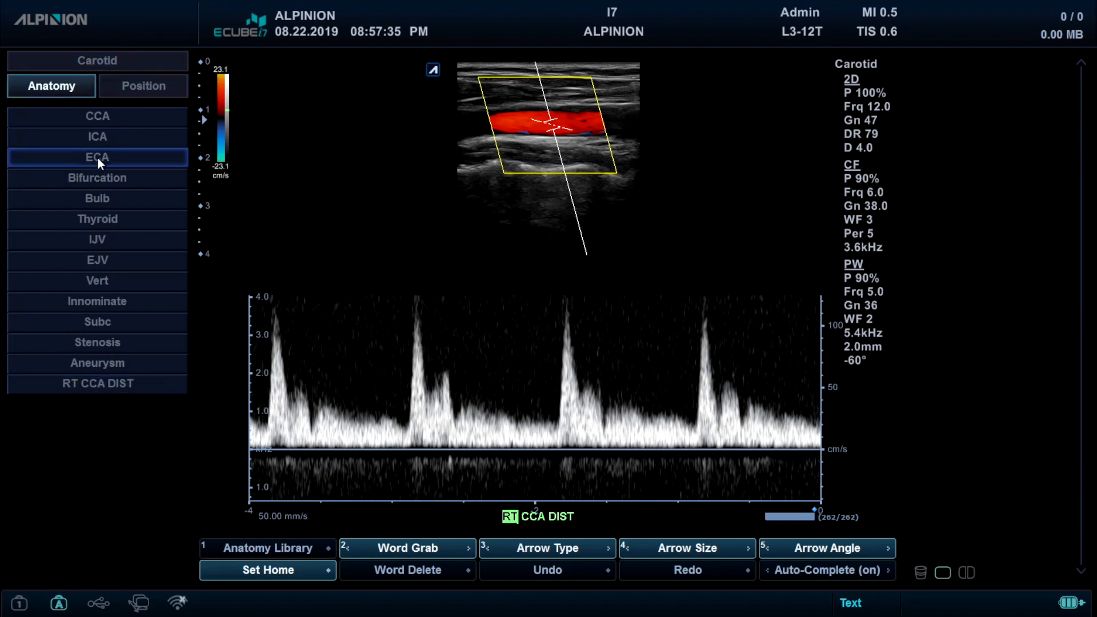
# - Replace the annotation with the library text Bifurcation and move it above the Doppler spectrum
pyautogui.click(98, 181)
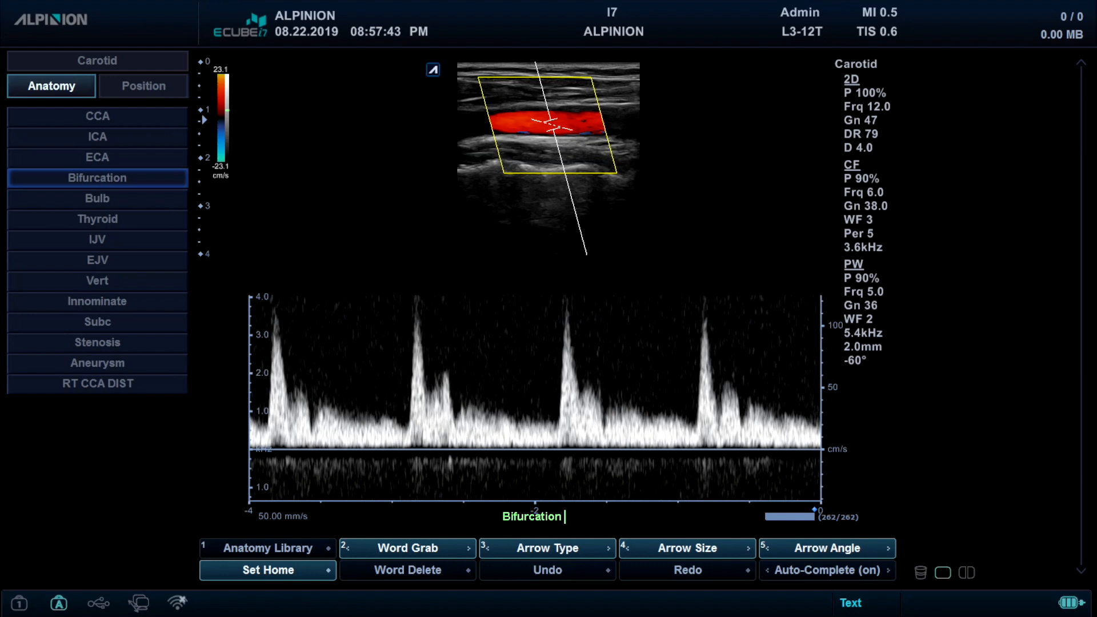
pyautogui.click(562, 516)
pyautogui.moveTo(532, 475)
pyautogui.mouseDown()
pyautogui.moveTo(502, 323)
pyautogui.moveTo(516, 286)
pyautogui.mouseUp()
pyautogui.click(514, 286)
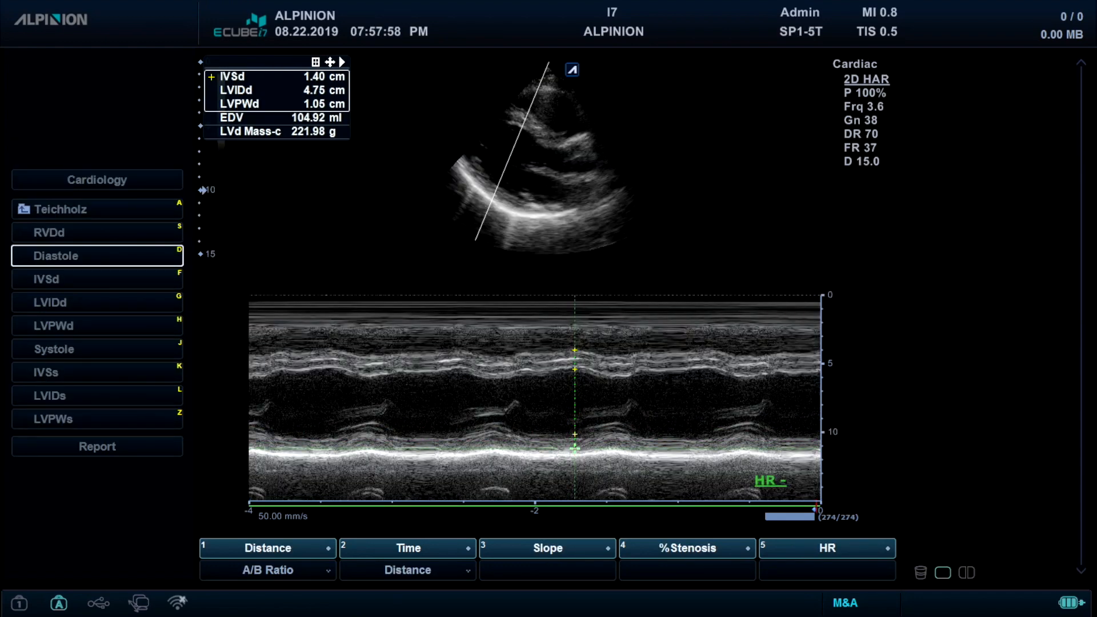
# - Complete the Teichholz Diastole measurement at the posterior wall and mark the septum for Systole on the M-mode trace
pyautogui.click(575, 449)
pyautogui.click(623, 358)
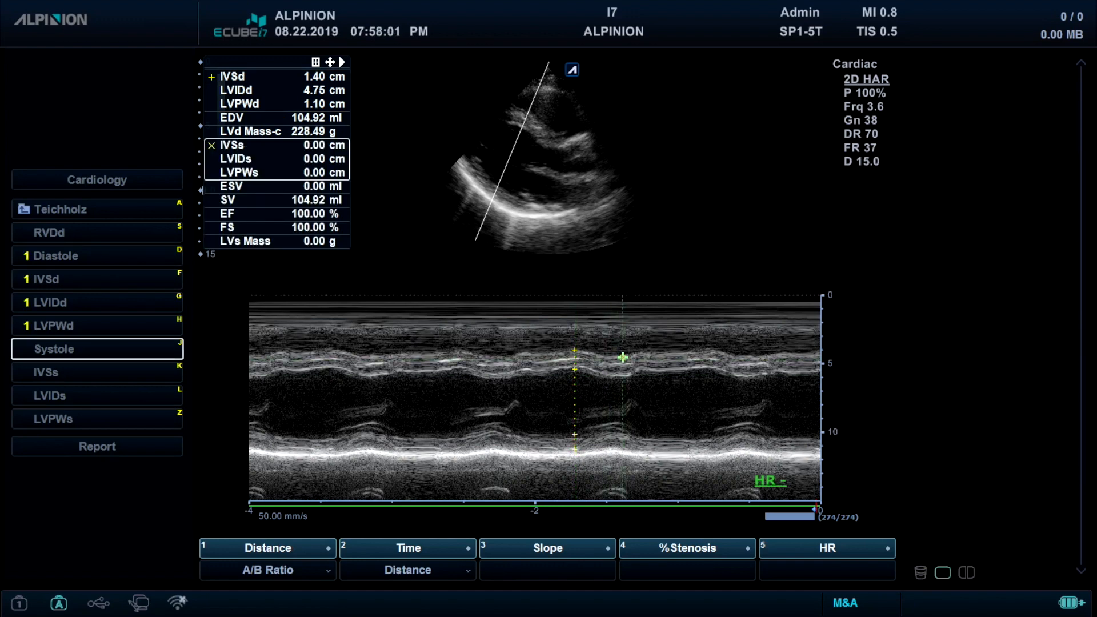
pyautogui.click(623, 373)
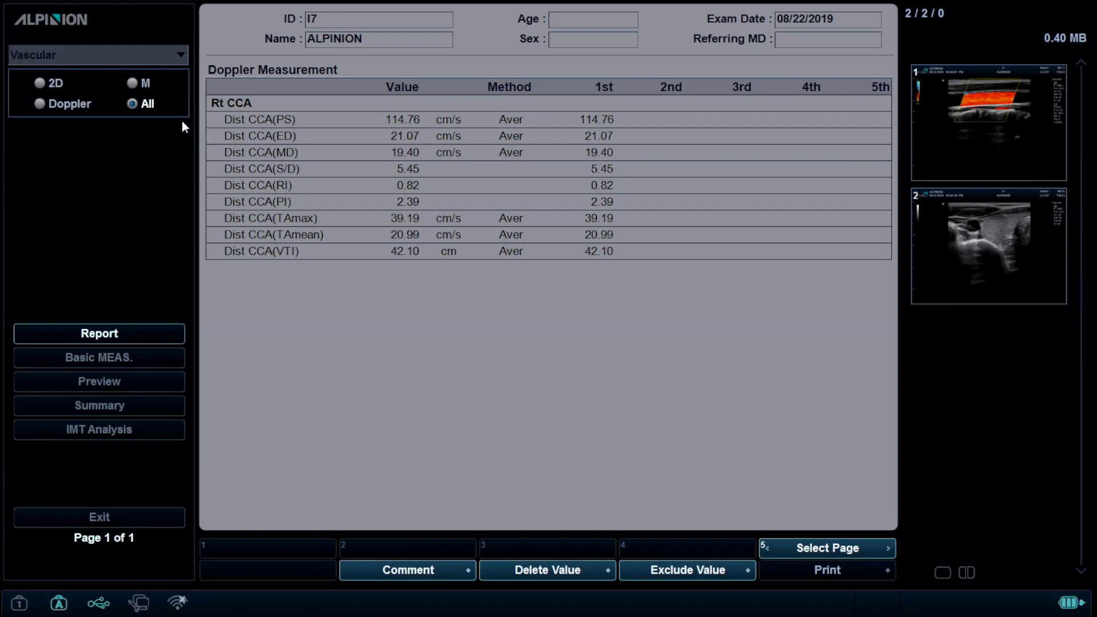
# - Display the basic measurements page of the vascular report
pyautogui.click(104, 361)
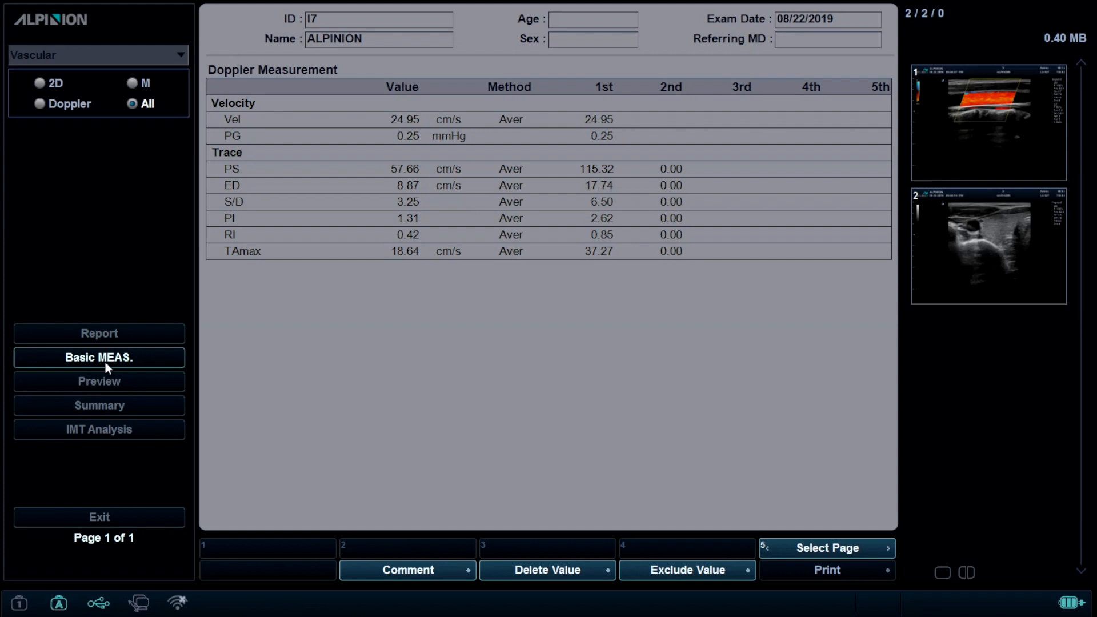
# - Add the comment NORMAL to the vascular report and confirm it
pyautogui.press('F2')
pyautogui.write('NO')
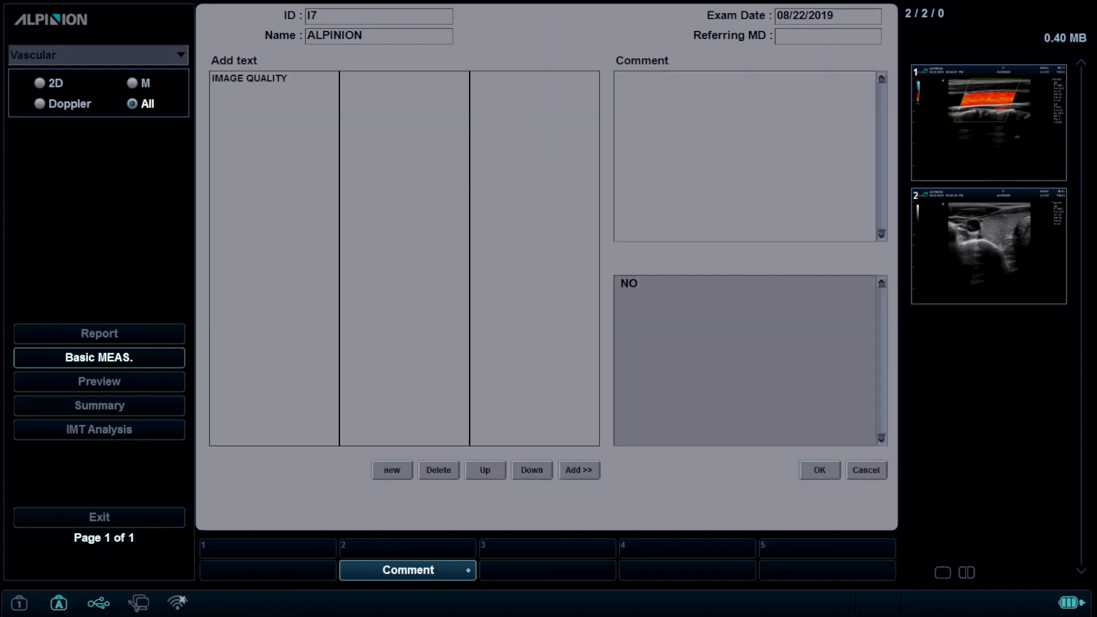
pyautogui.write('RMAL')
pyautogui.click(811, 472)
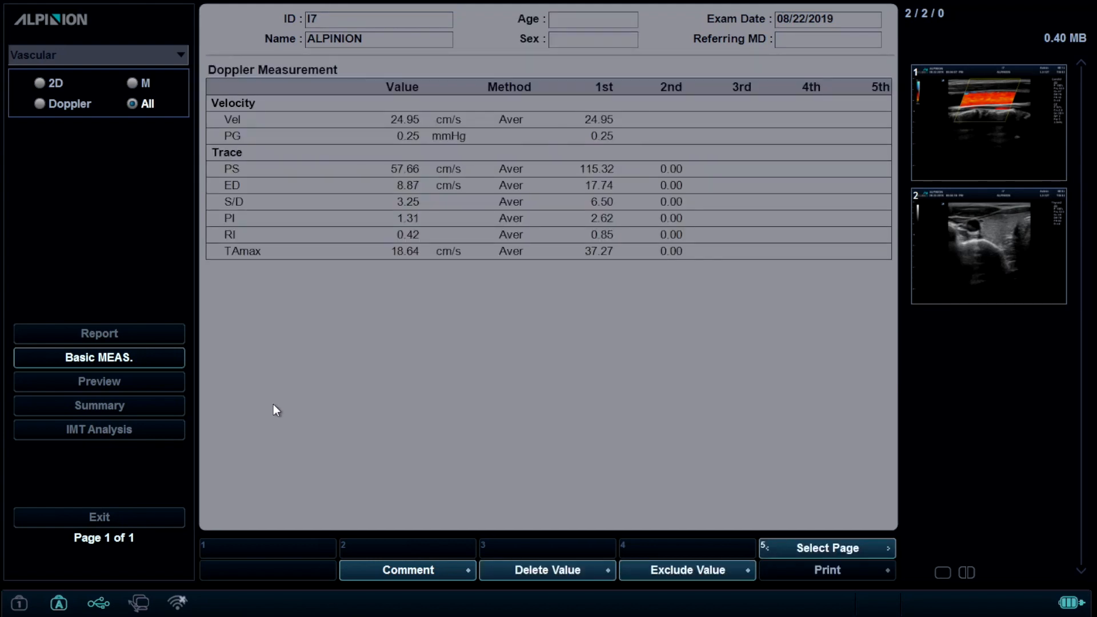
# - Preview the report and place the color flow image and the grayscale image side by side in the first-row frames of page 2
pyautogui.click(140, 375)
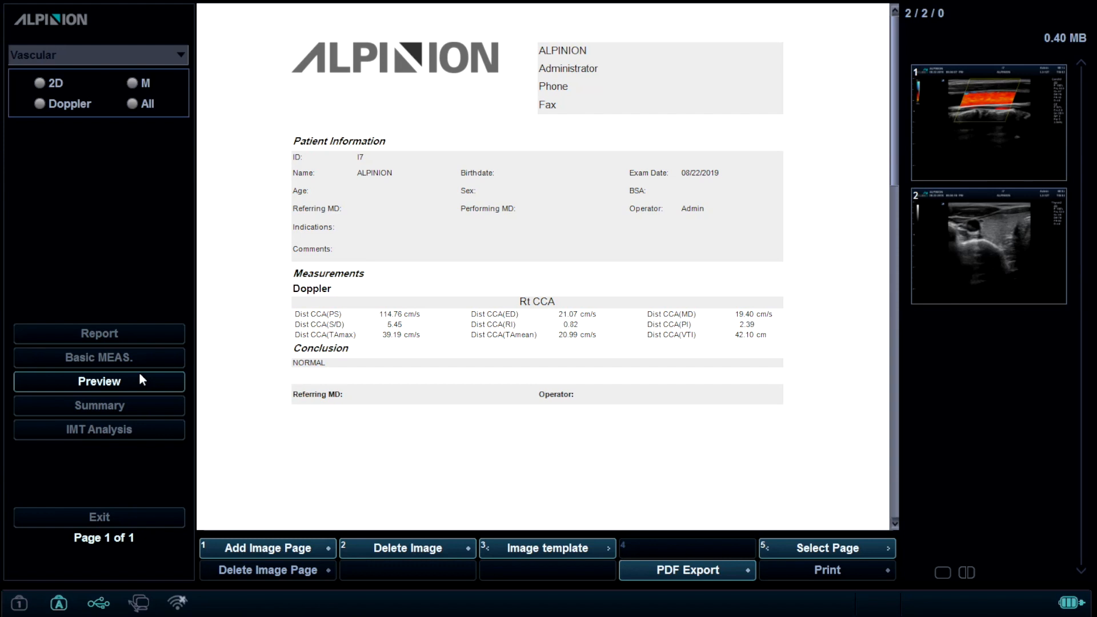
pyautogui.press('pagedown')
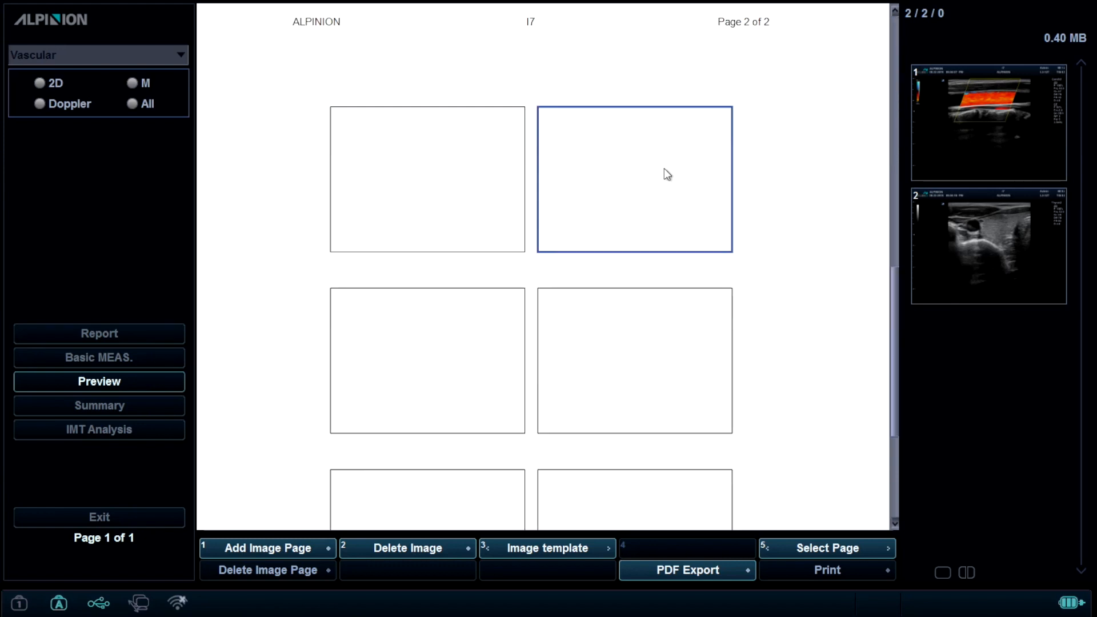
pyautogui.click(972, 105)
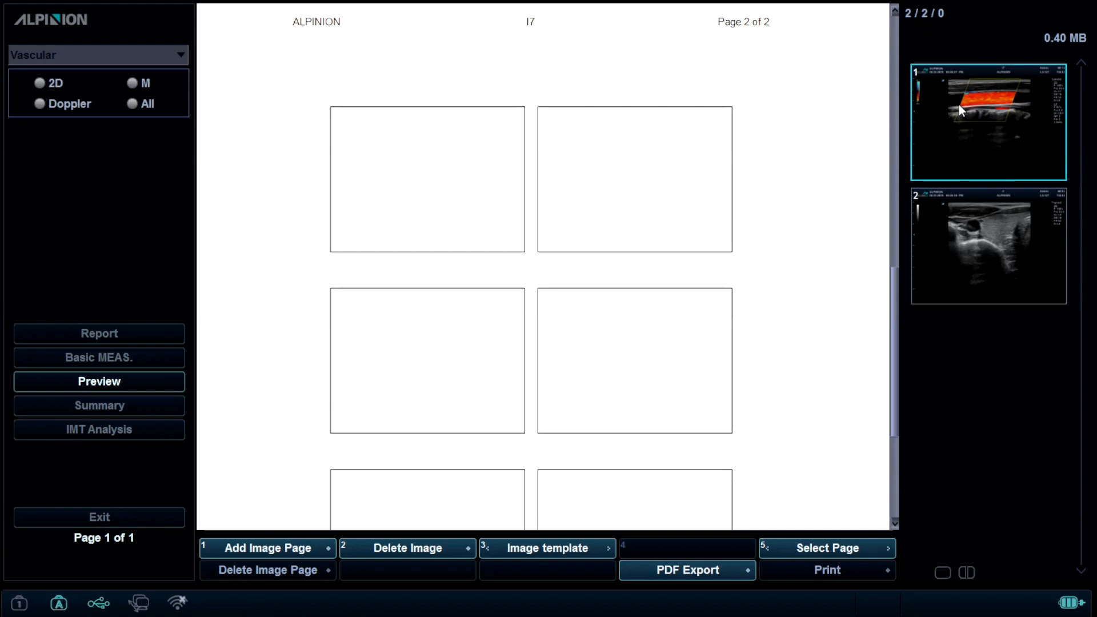
pyautogui.click(525, 162)
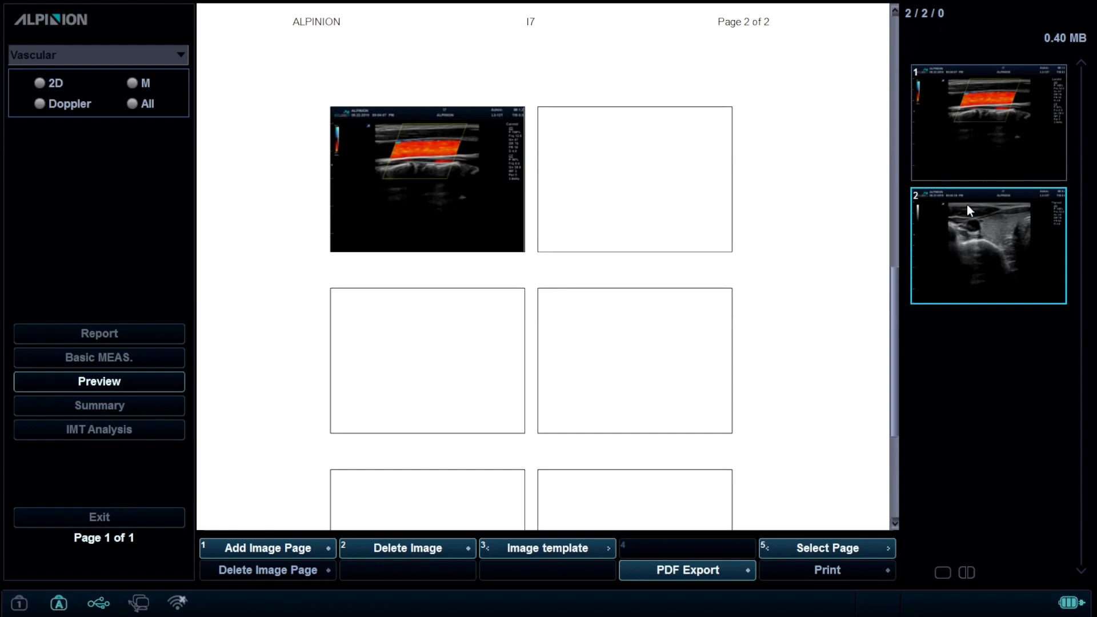
pyautogui.click(684, 213)
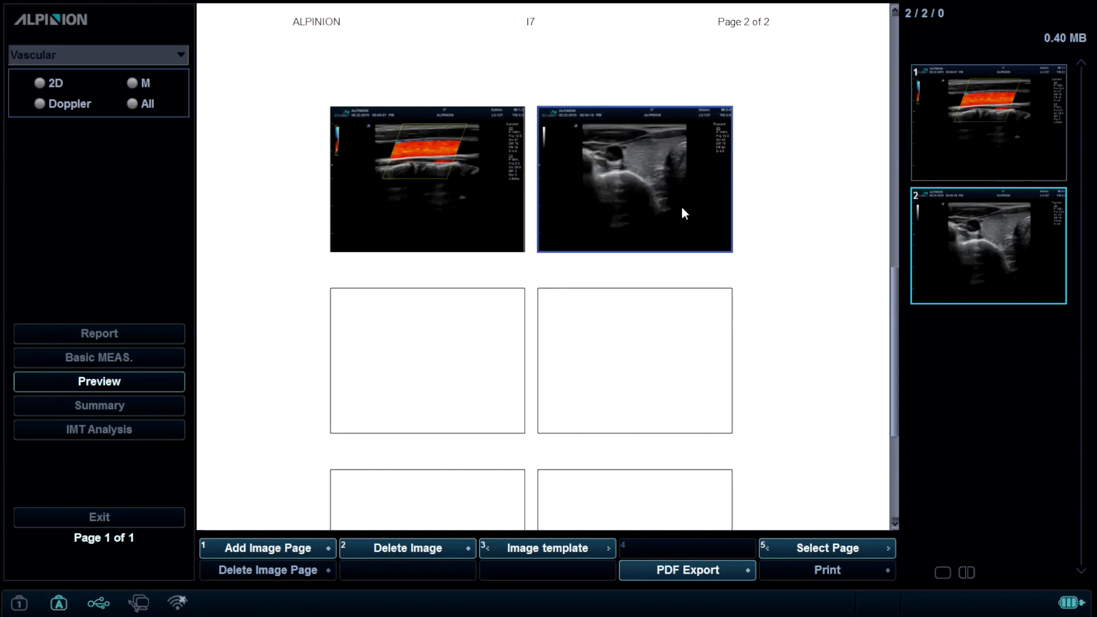
# - Export the report as a PDF named REPORT to the F:\ device
pyautogui.press('F4')
pyautogui.write('REPO')
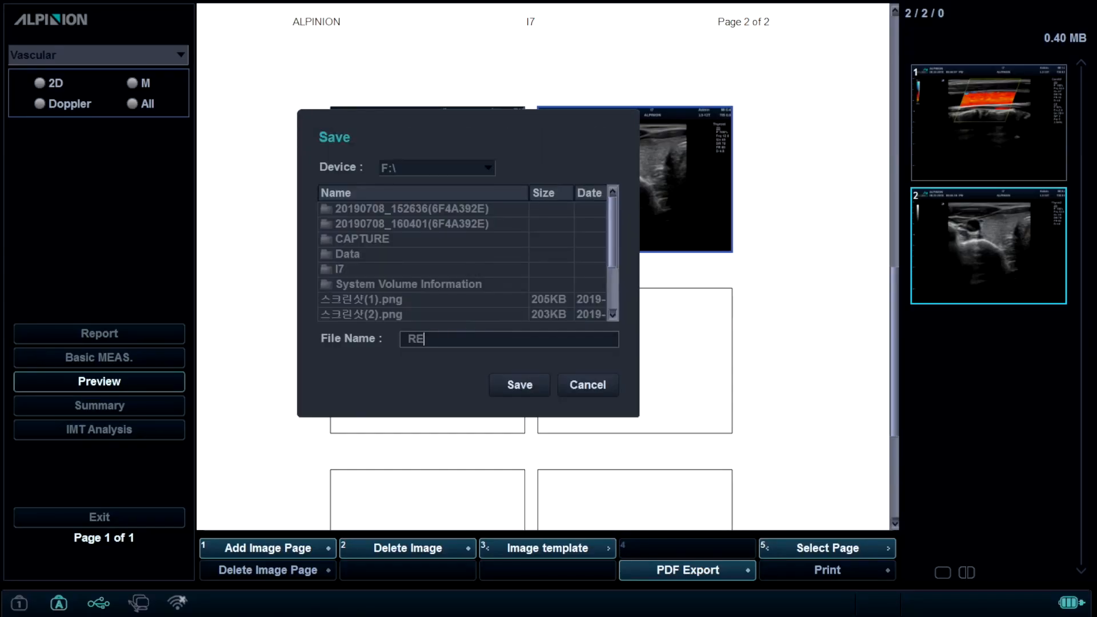
pyautogui.write('T')
pyautogui.click(499, 390)
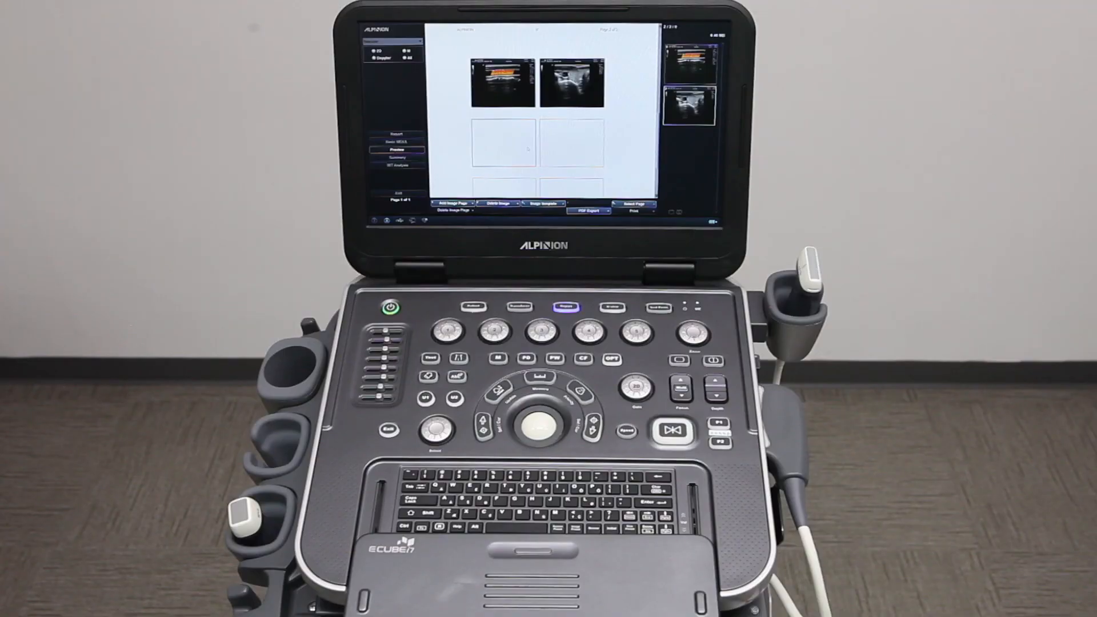